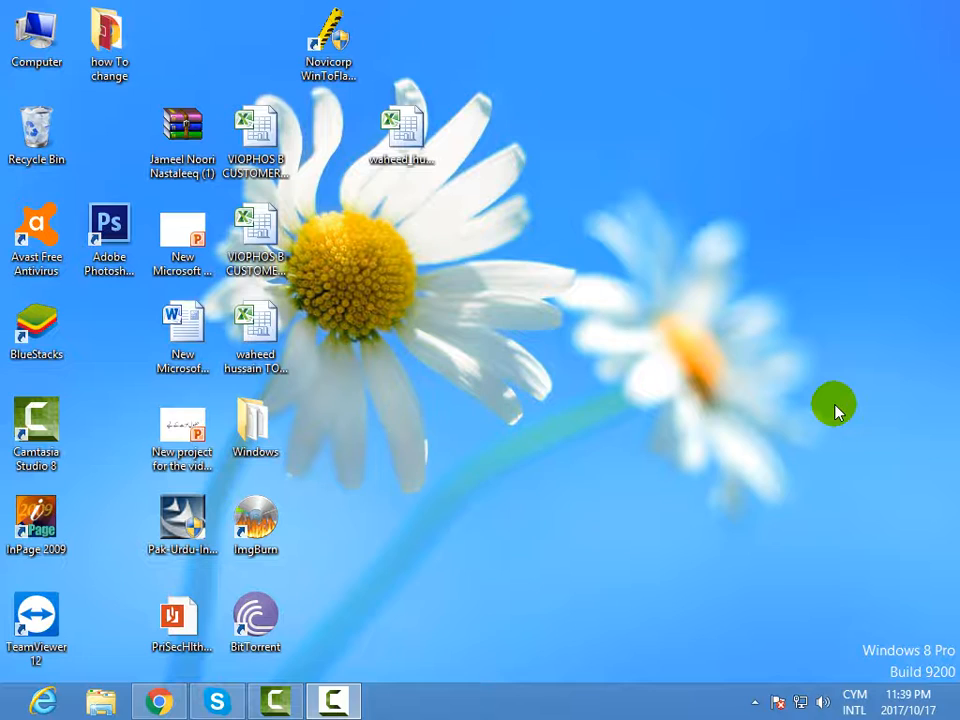
# Switch to YouTube in Chrome and open the channel's Video Manager in Creator Studio
pyautogui.click(158, 700)
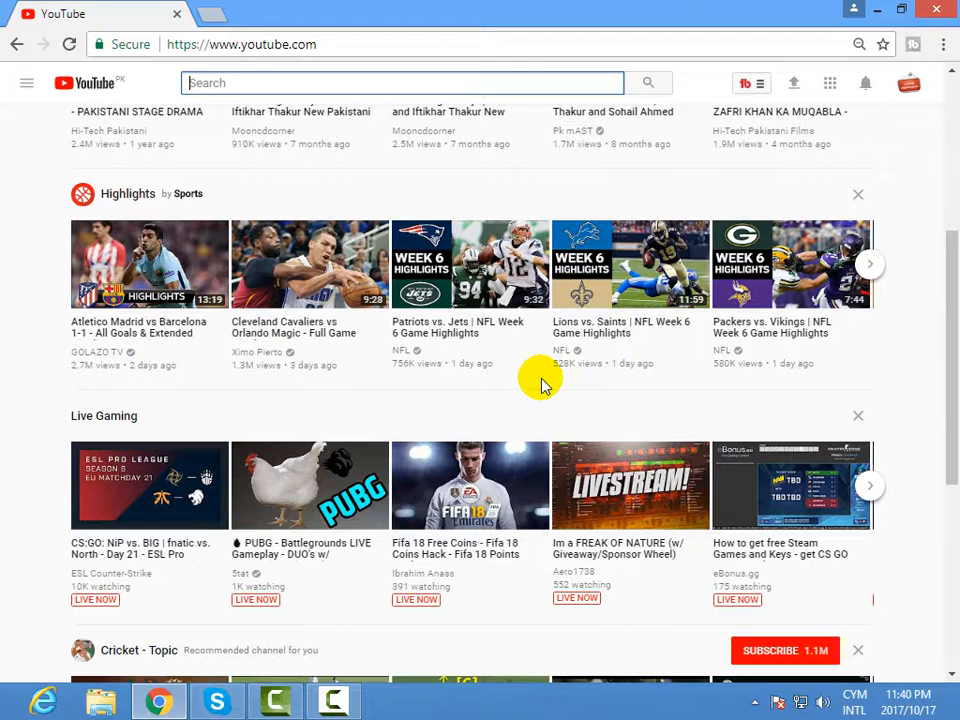
pyautogui.press('/')
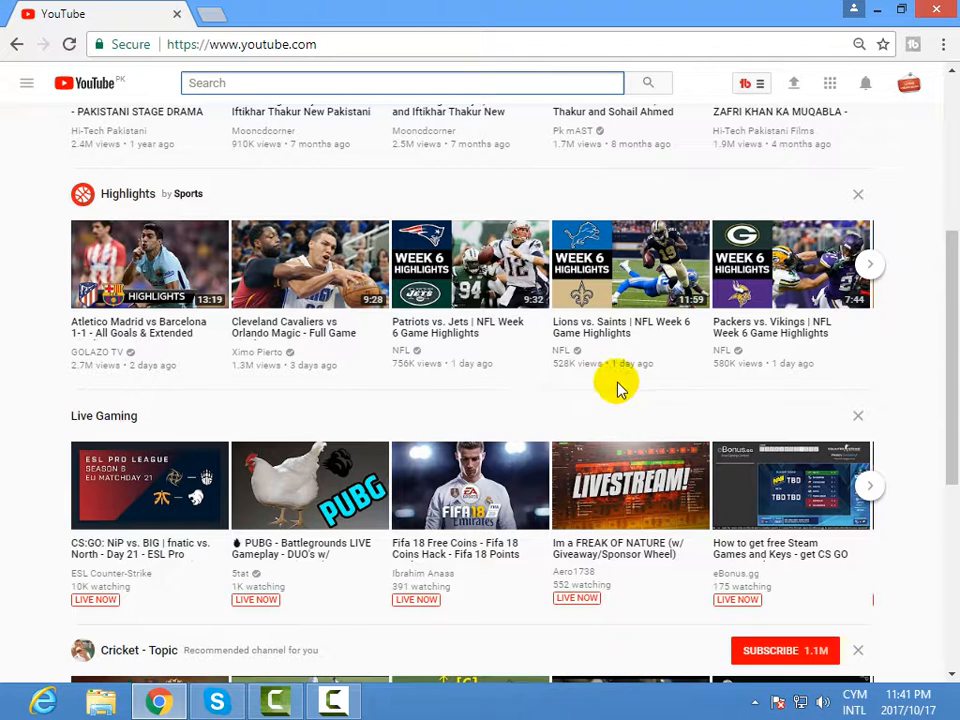
pyautogui.moveTo(336, 43); pyautogui.dragTo(167, 47)
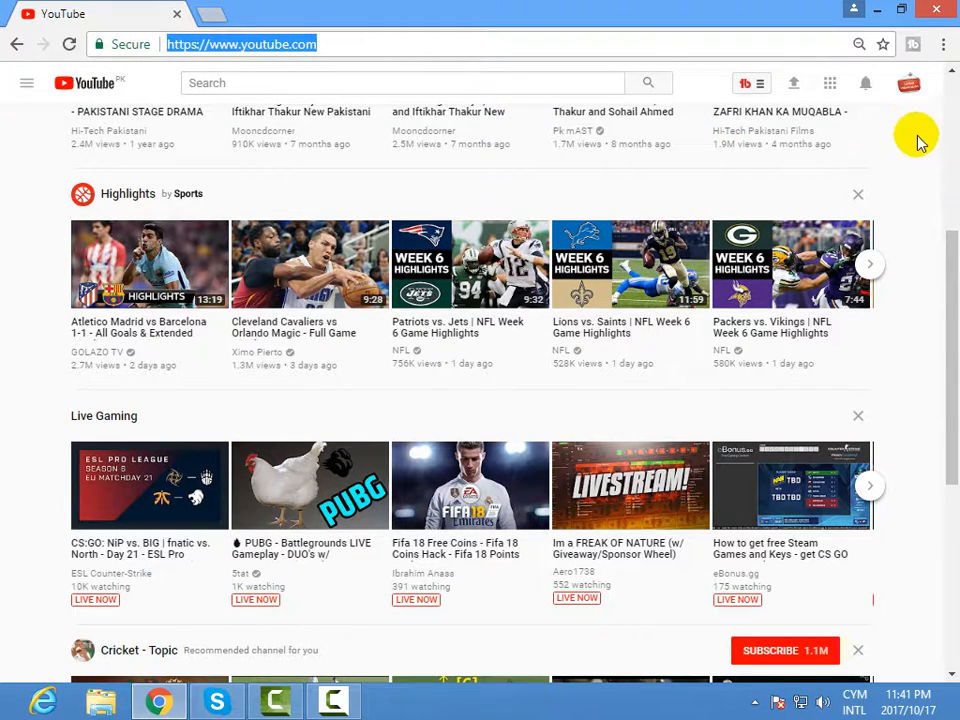
pyautogui.click(908, 88)
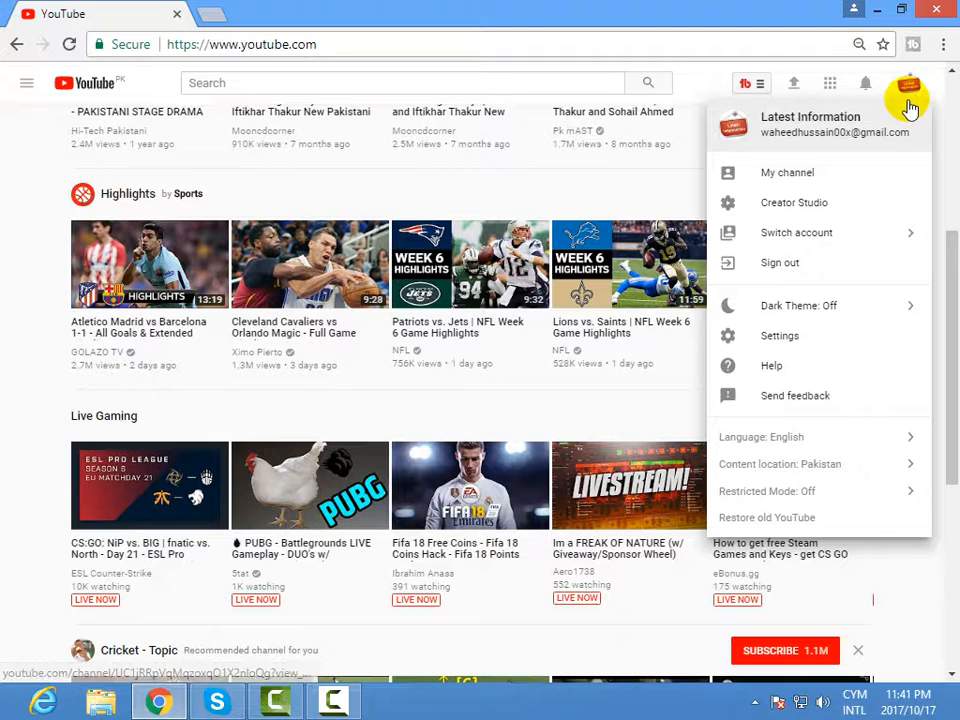
pyautogui.click(785, 204)
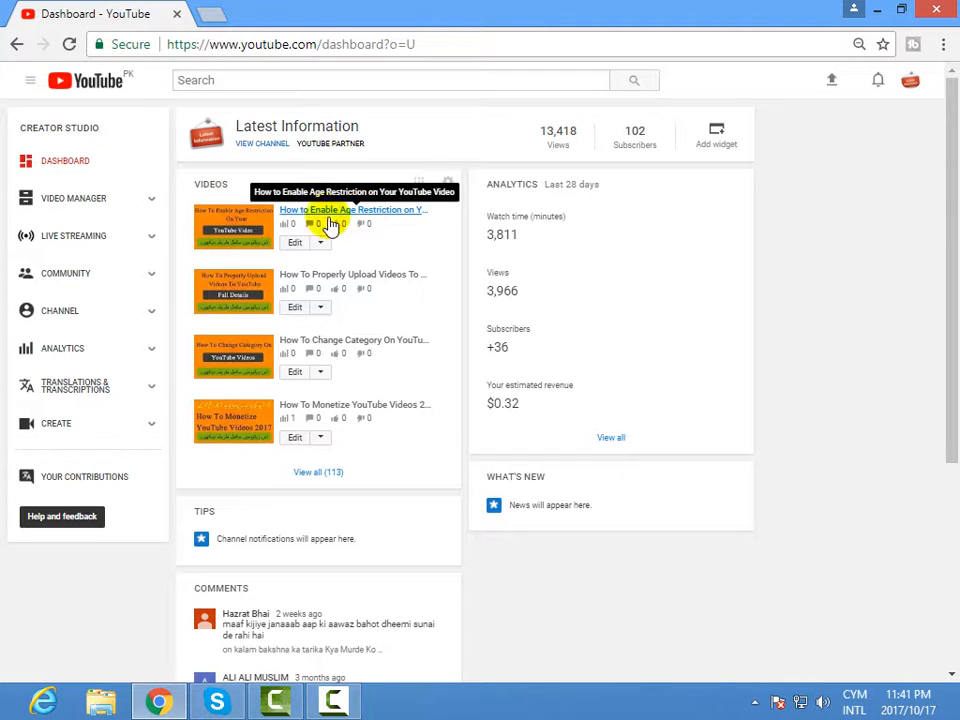
pyautogui.click(73, 206)
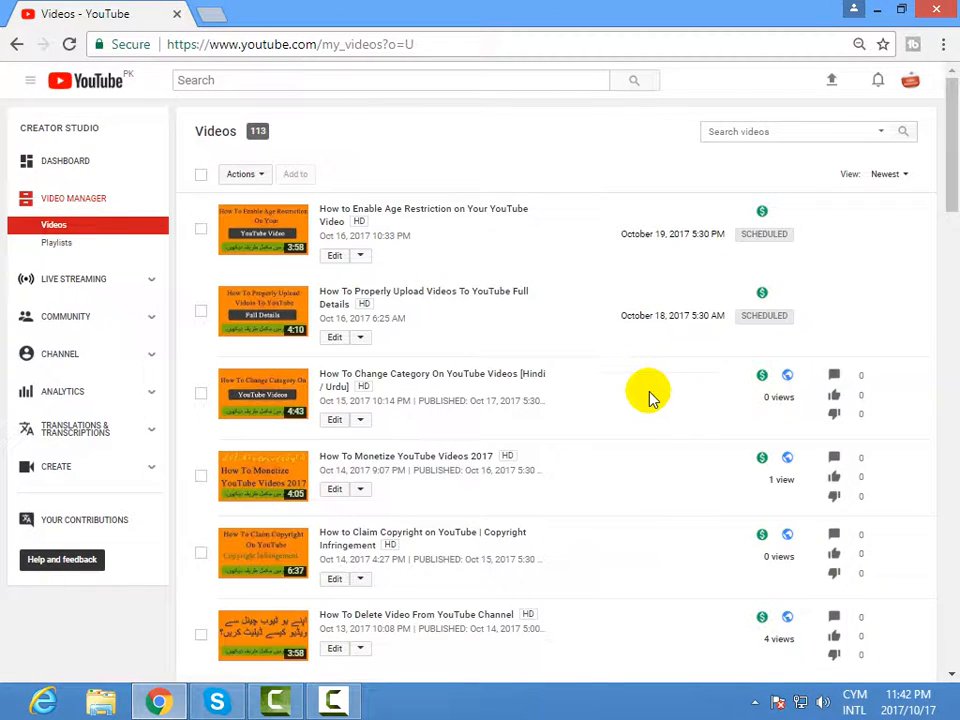
# Open the video "How To Change Category On YouTube Videos [Hindi / Urdu]" for editing and go to its basic info
pyautogui.scroll(-1, 648, 395)
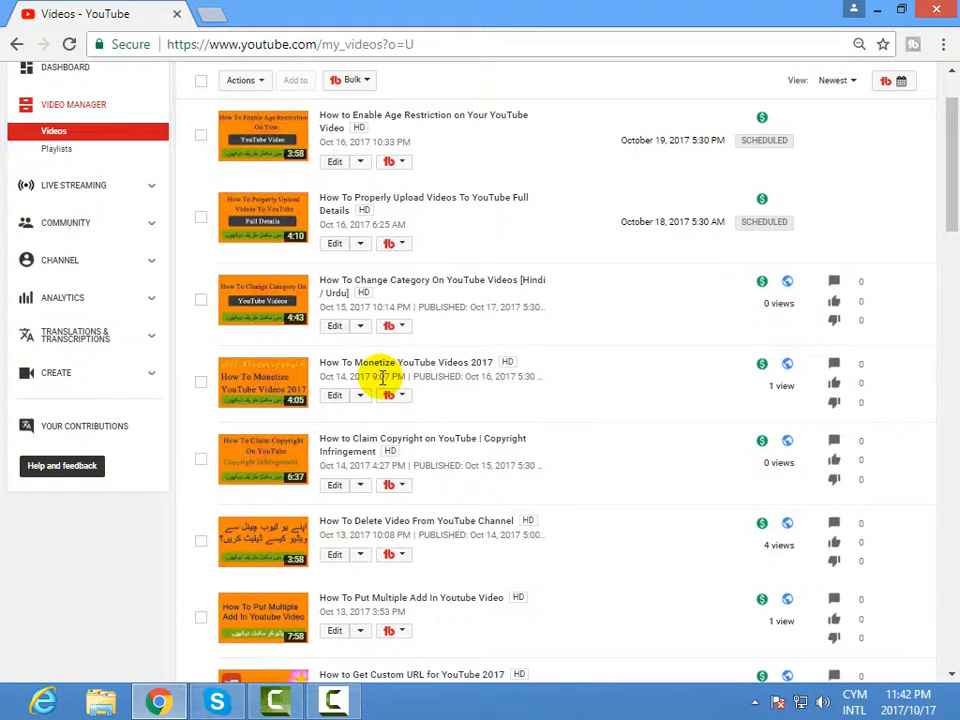
pyautogui.click(333, 328)
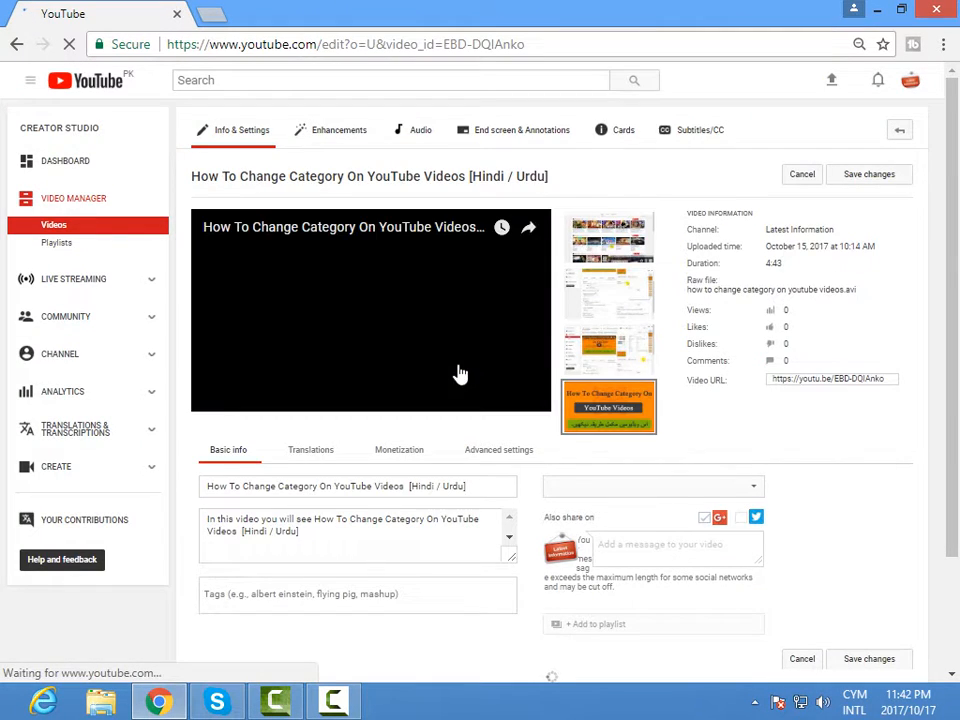
pyautogui.scroll(-4, 458, 372)
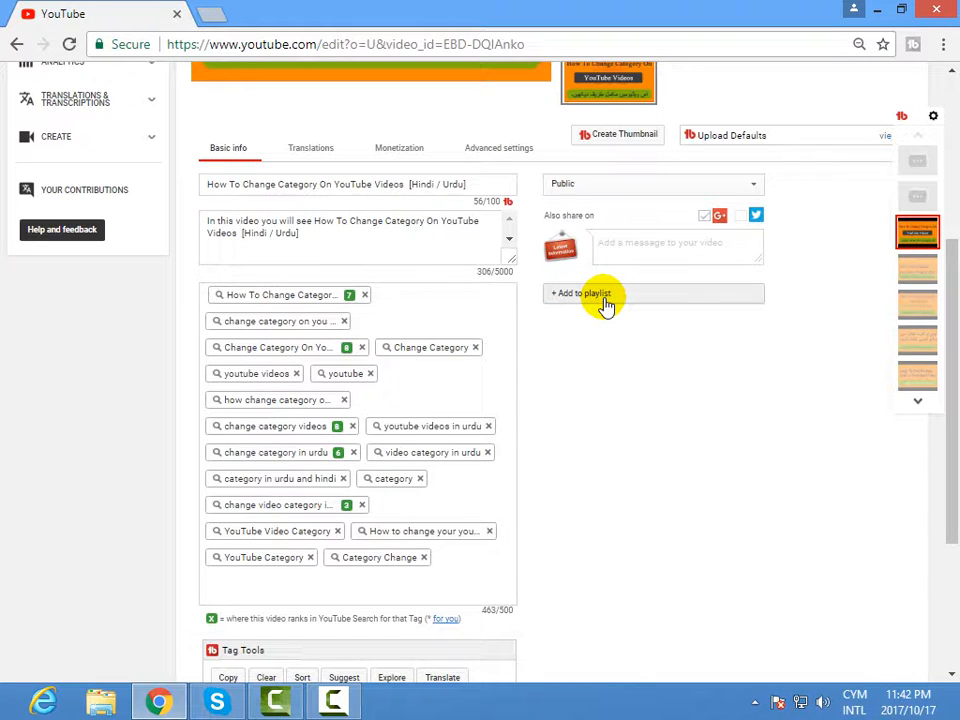
# Try assigning the video to the existing "Adobe Photoshop Cs 6" playlist without saving the change
pyautogui.click(604, 298)
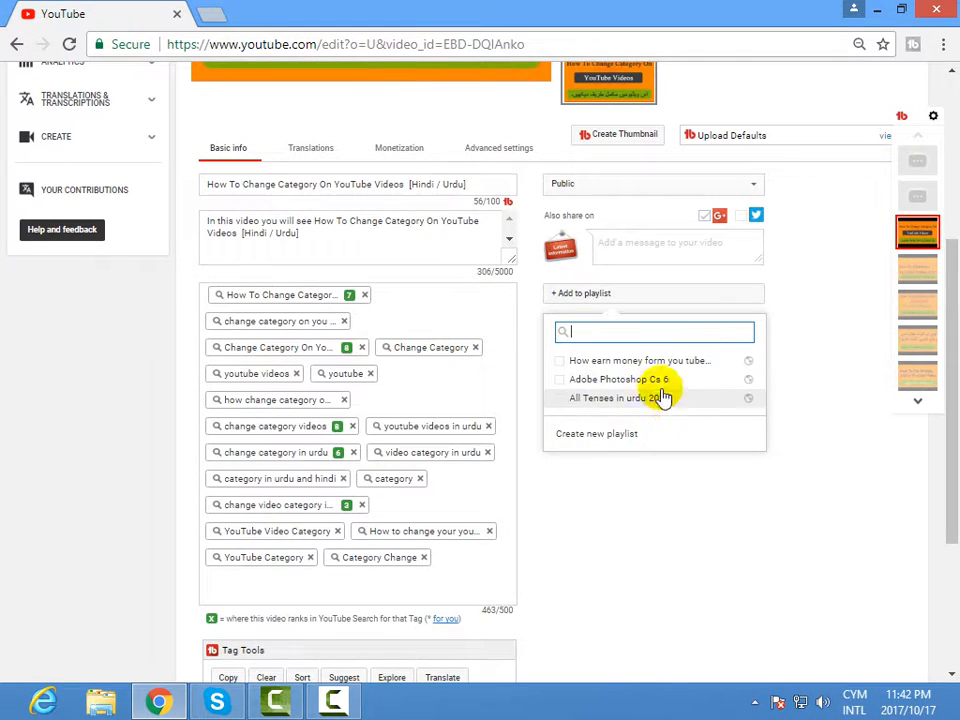
pyautogui.click(561, 384)
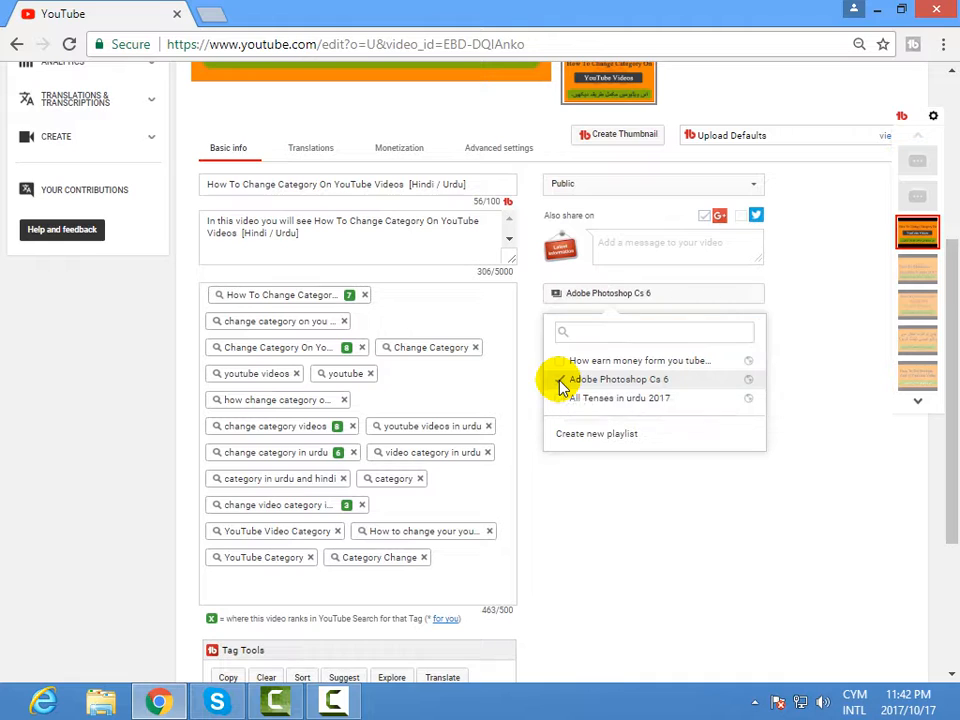
pyautogui.scroll(-3, 701, 443)
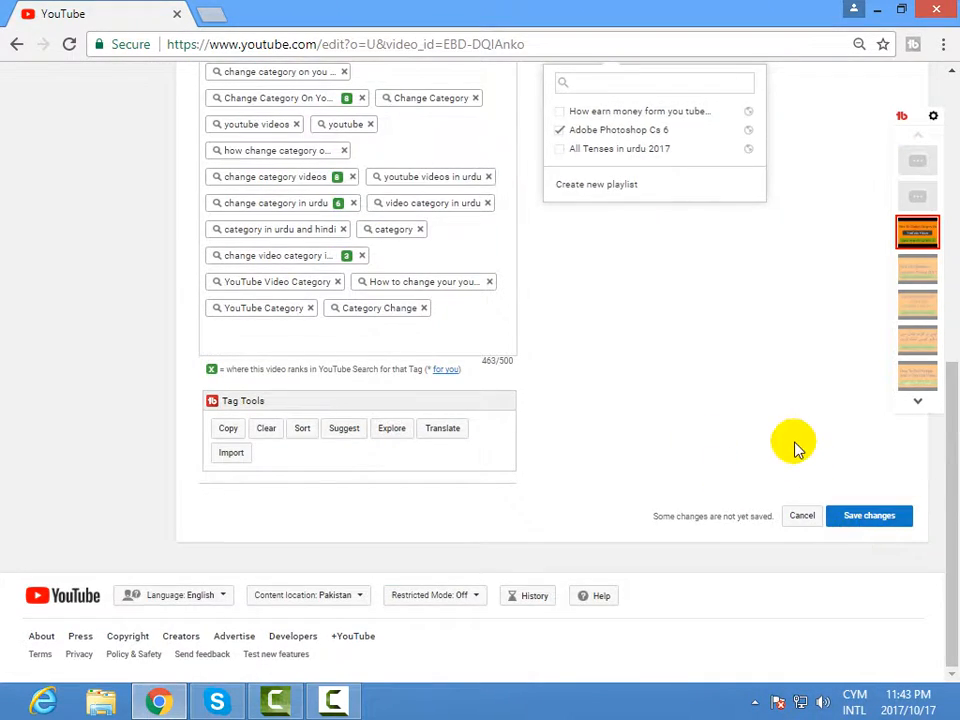
pyautogui.scroll(5, 793, 445)
pyautogui.scroll(-4, 722, 497)
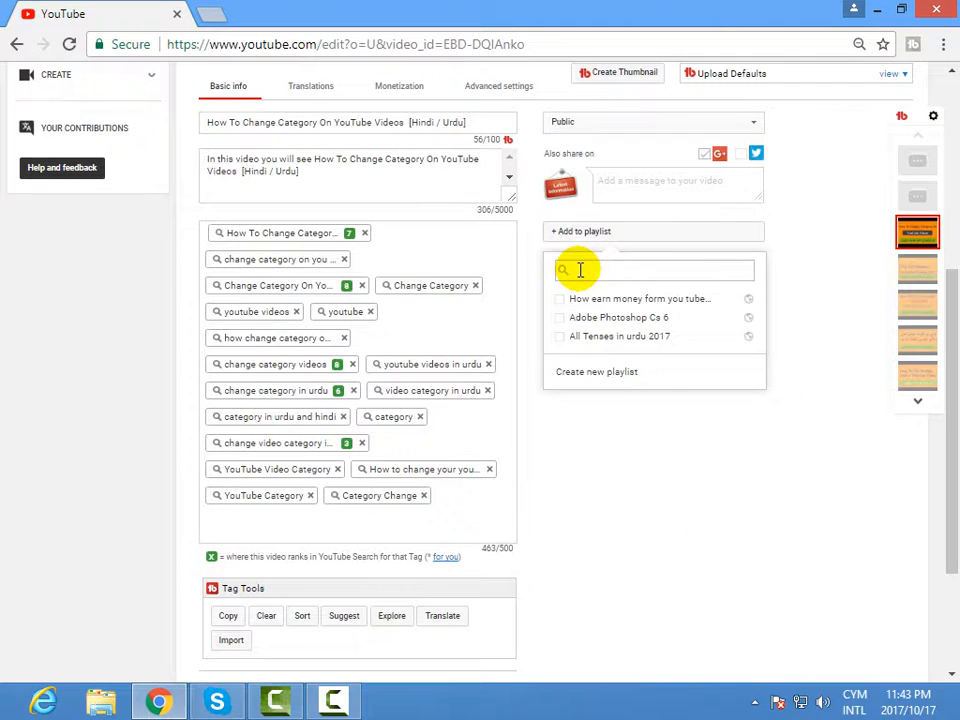
# Create a public playlist named "abc" from the video's playlist options and remove the video from it
pyautogui.click(601, 376)
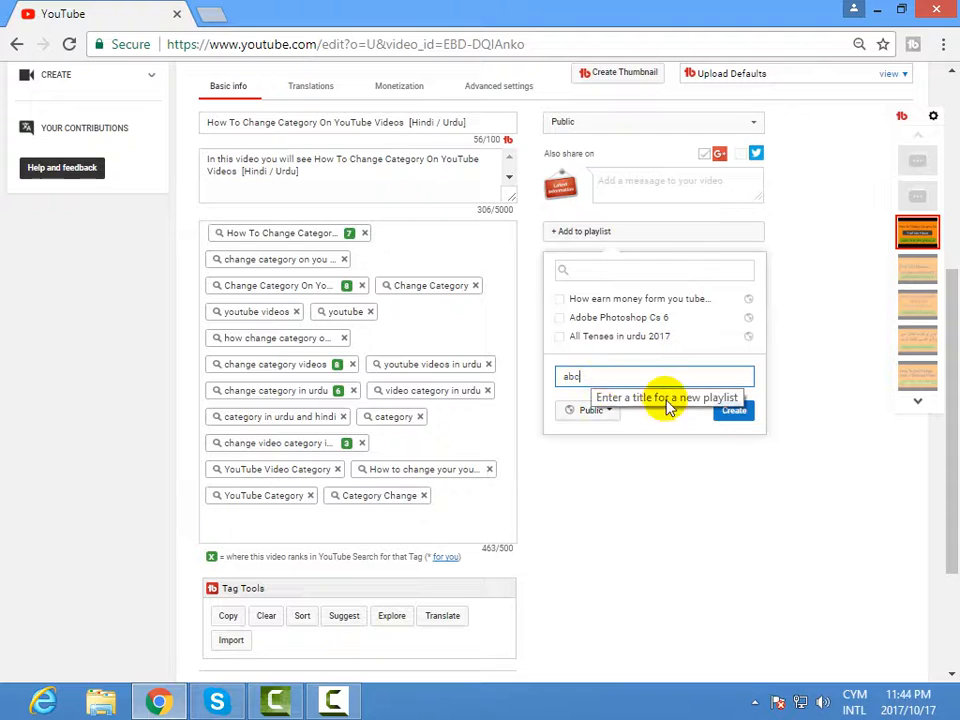
pyautogui.click(726, 420)
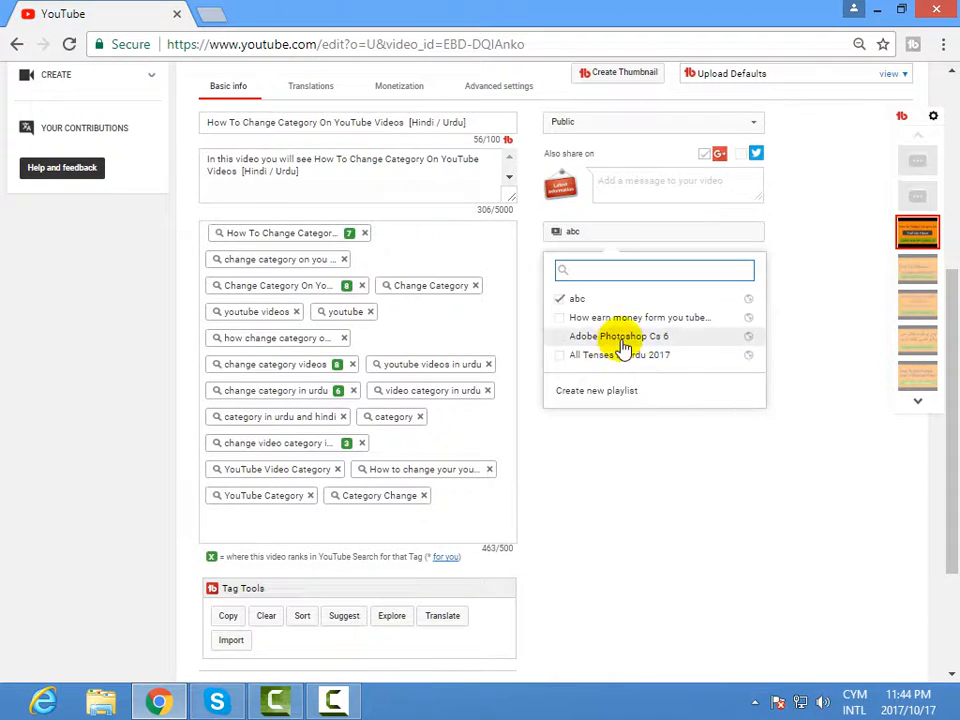
pyautogui.click(749, 301)
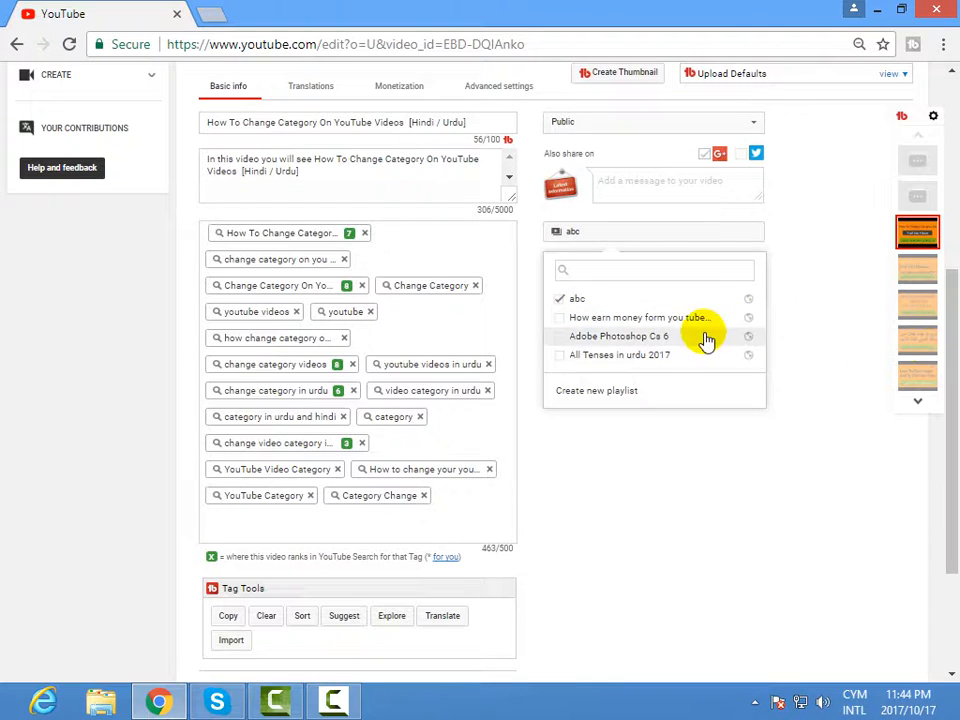
pyautogui.click(555, 236)
pyautogui.click(555, 240)
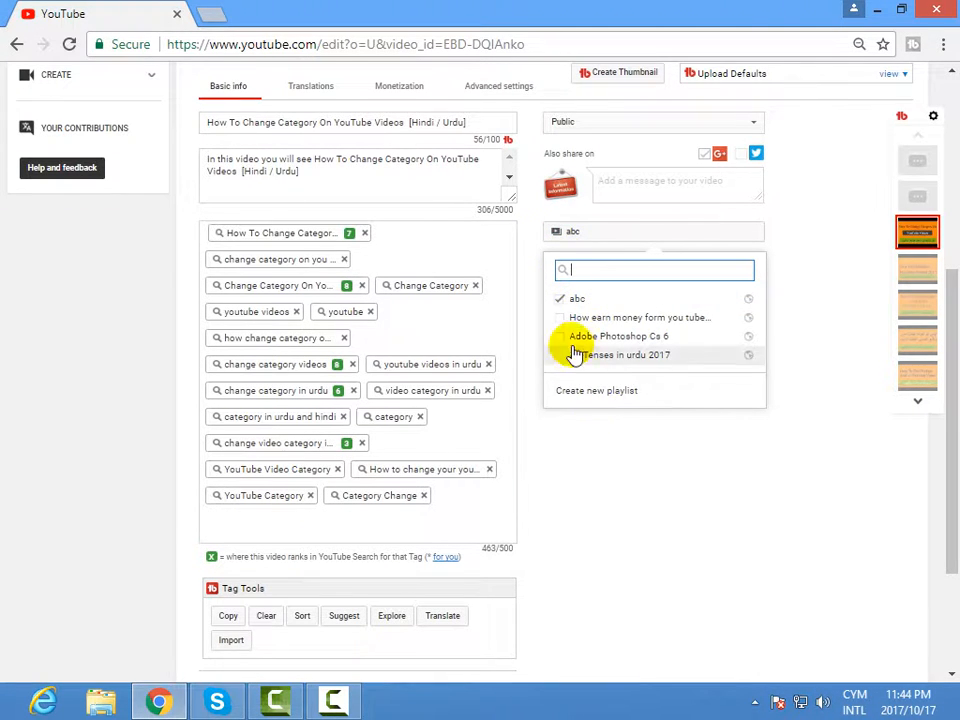
pyautogui.click(562, 299)
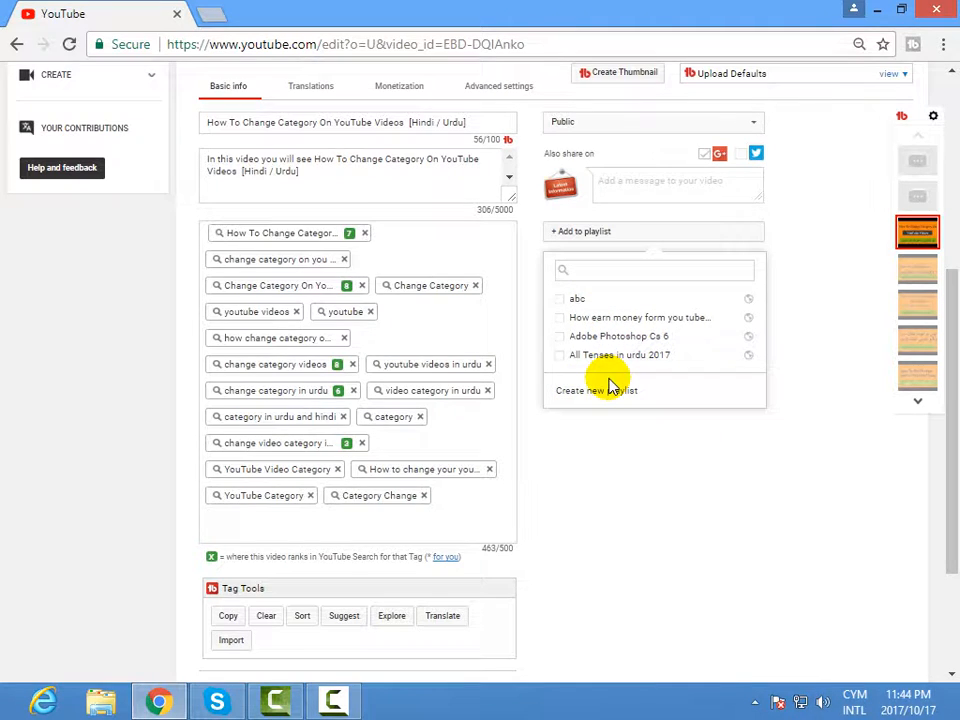
# Leave the video's edit page without saving and open the channel's Playlists page
pyautogui.scroll(3, 612, 385)
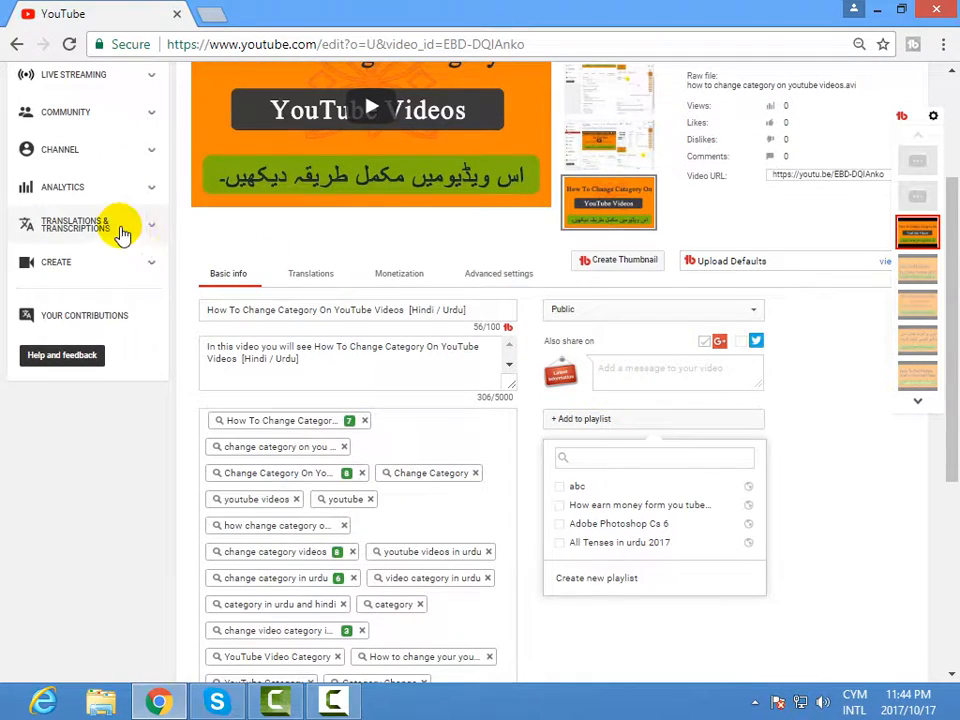
pyautogui.scroll(3, 75, 203)
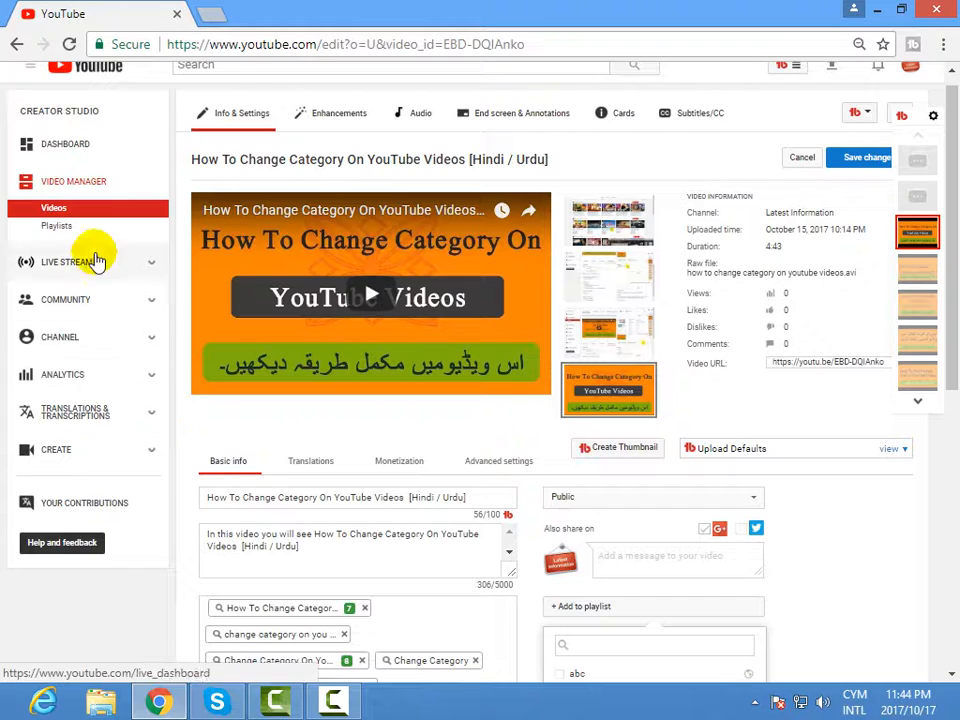
pyautogui.click(56, 226)
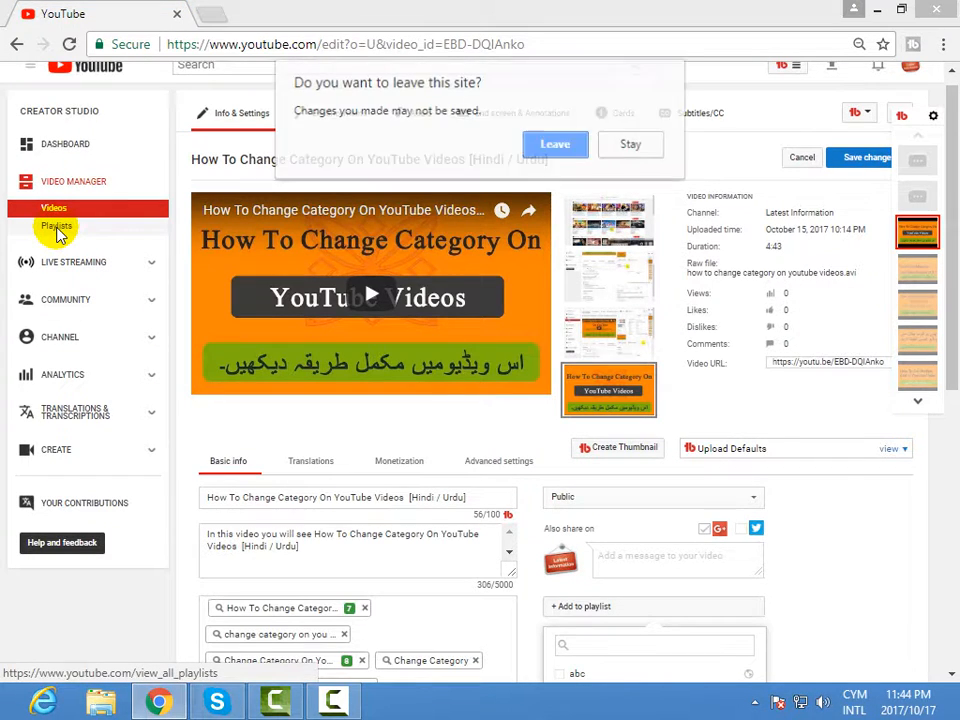
pyautogui.click(555, 144)
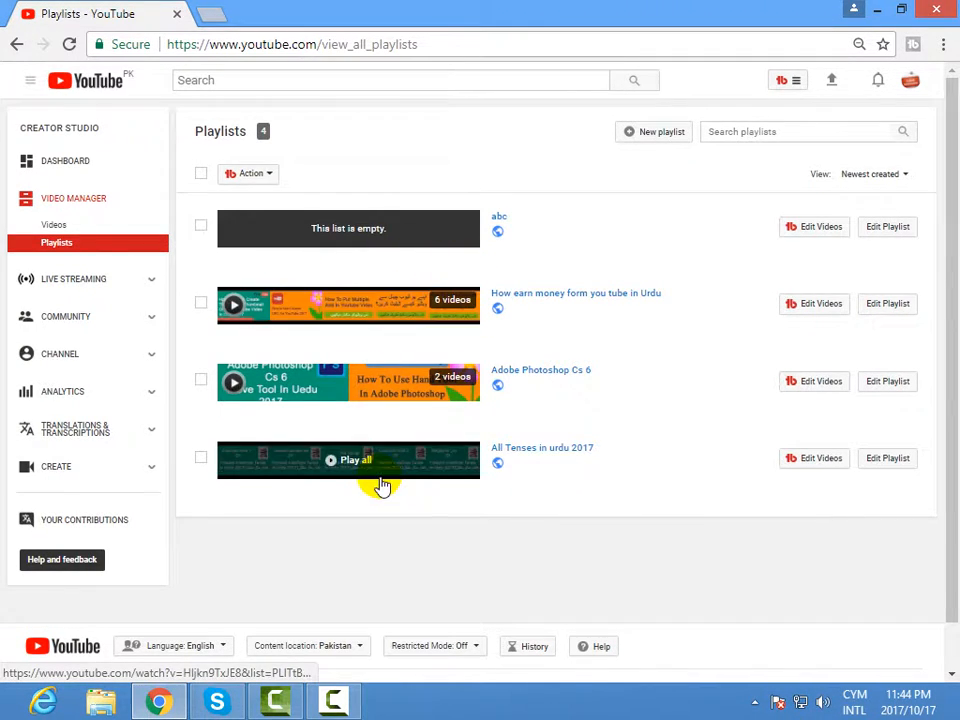
# Draft a new public playlist titled "jko" and discard it without creating it
pyautogui.click(656, 140)
pyautogui.click(651, 205)
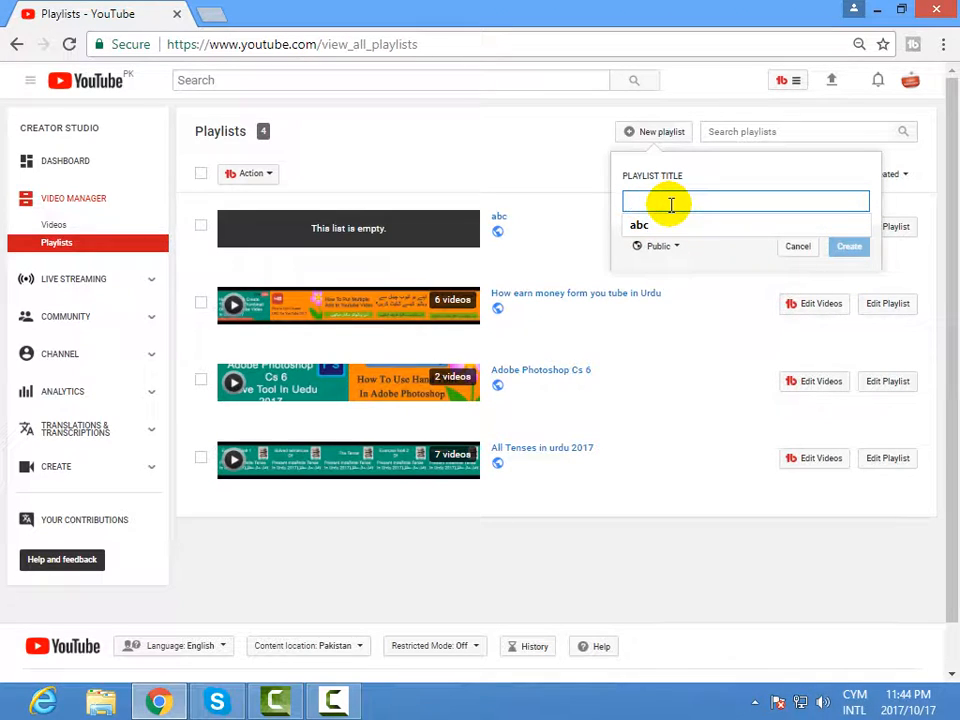
pyautogui.write('jko')
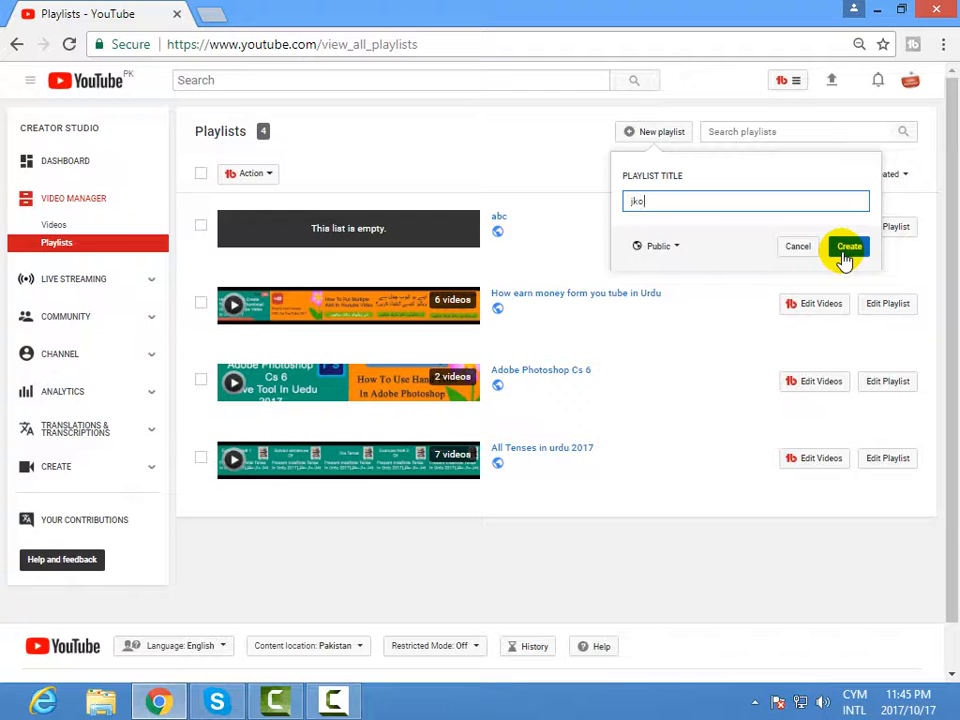
pyautogui.scroll(-1, 784, 272)
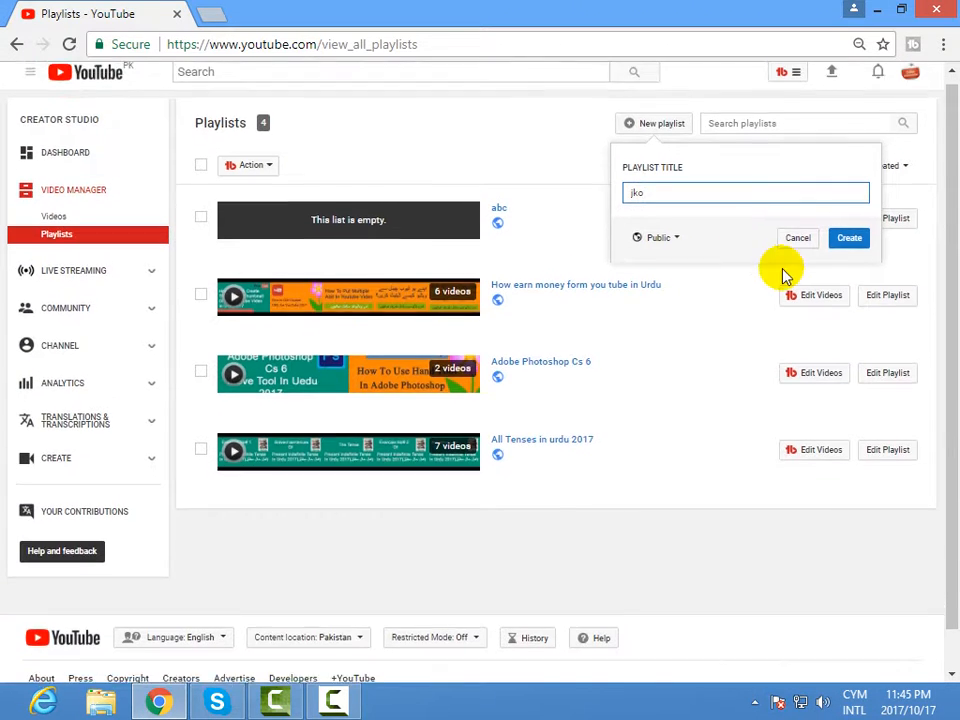
pyautogui.click(795, 196)
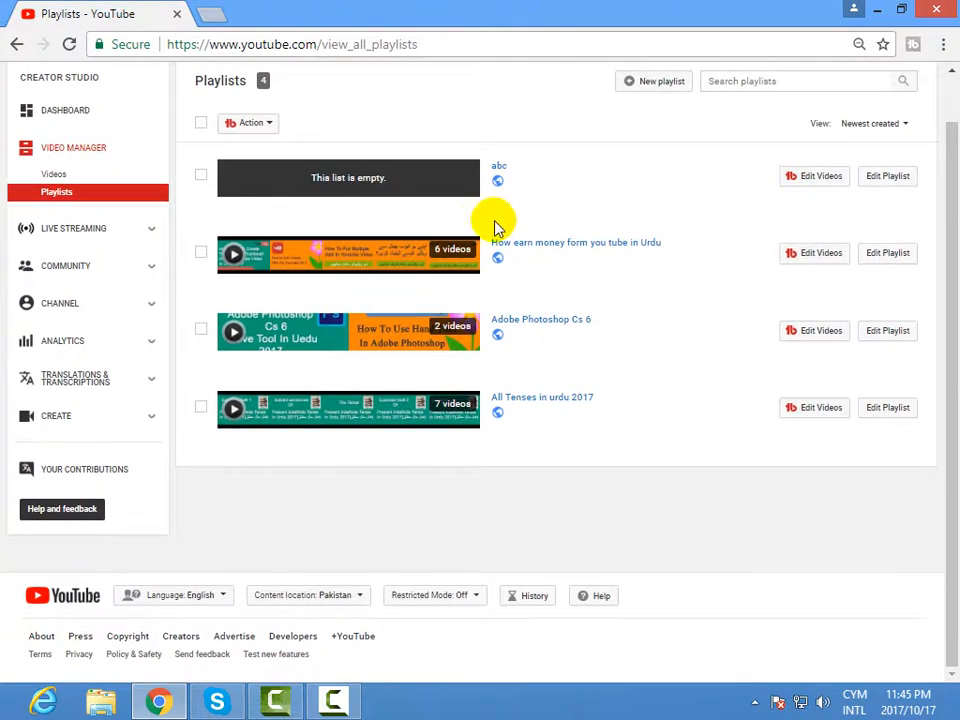
# Open the "How earn money form you tube in Urdu" playlist's edit view and return to the previous page
pyautogui.scroll(1, 493, 225)
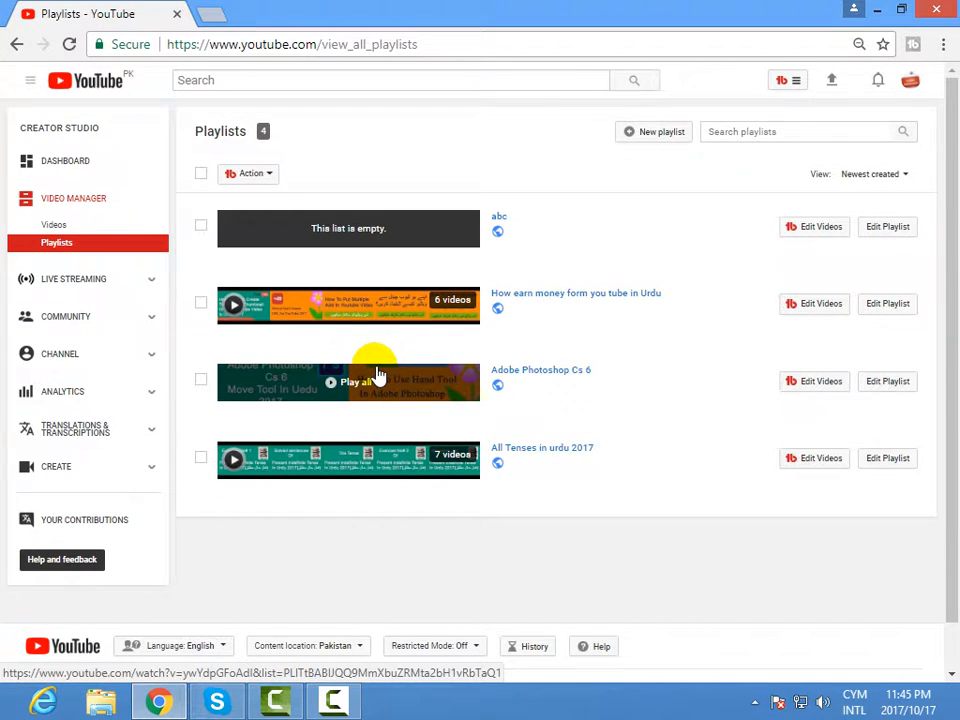
pyautogui.click(885, 312)
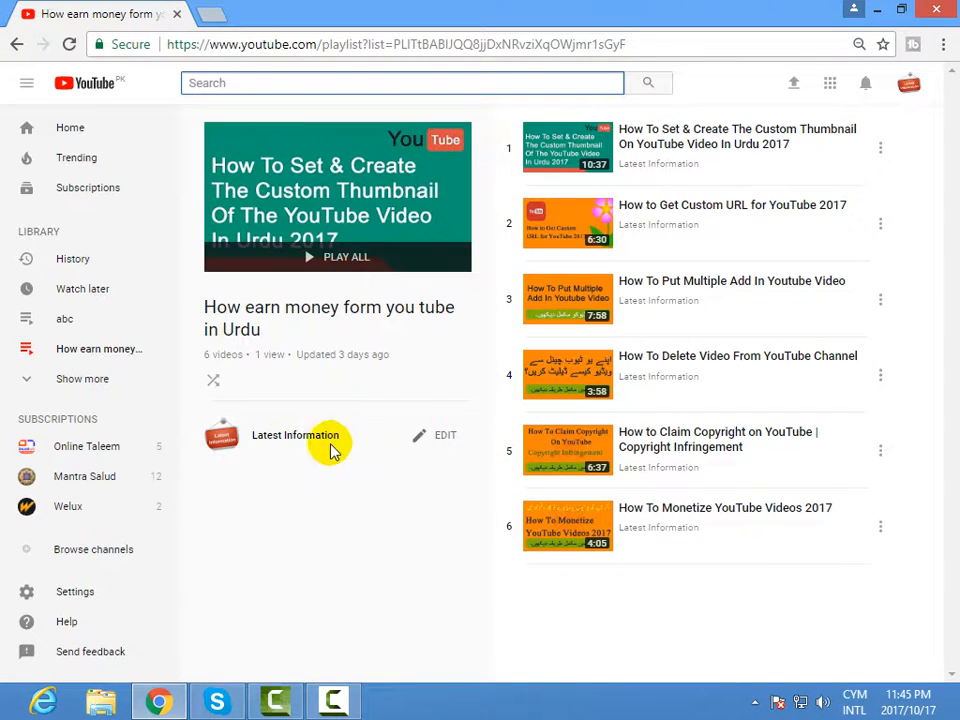
pyautogui.click(443, 440)
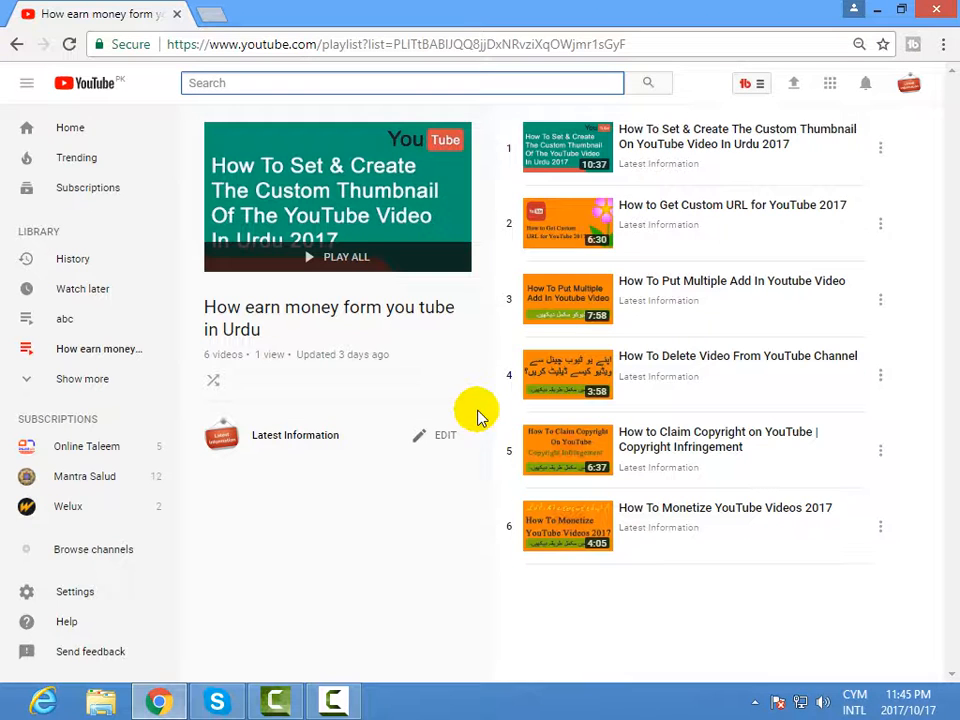
pyautogui.click(16, 44)
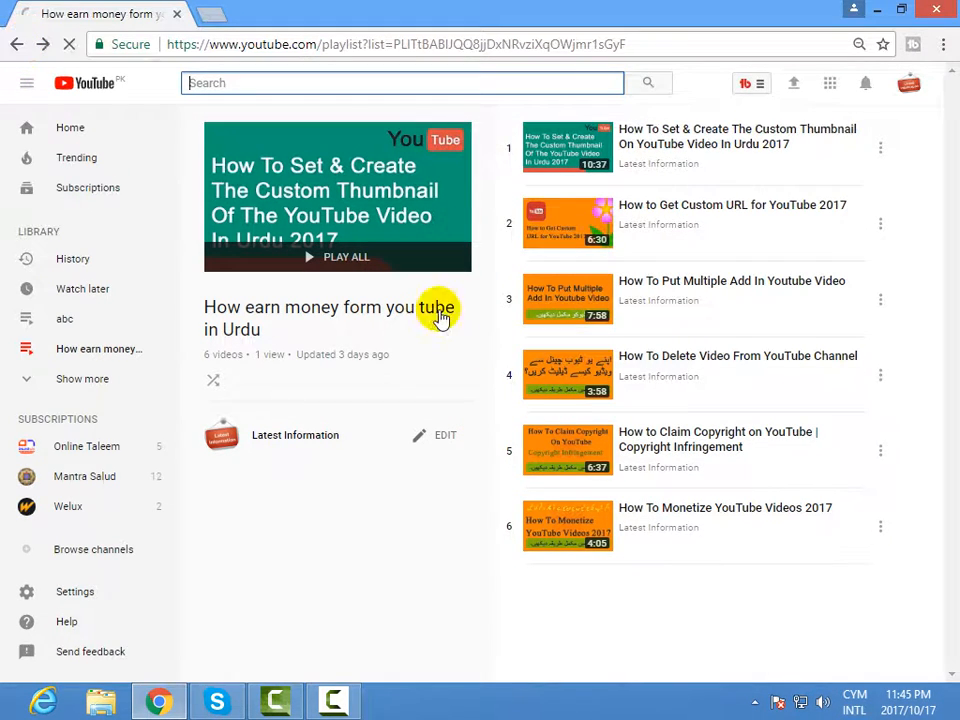